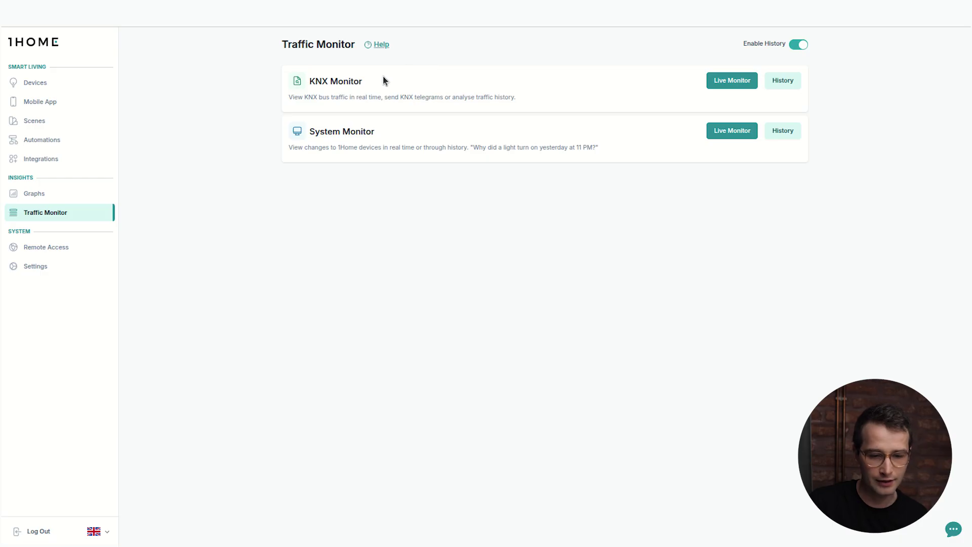
Open the live KNX monitor and search its traffic for group address 1/1/221
{"action": "left_click", "coordinate": [733, 85]}
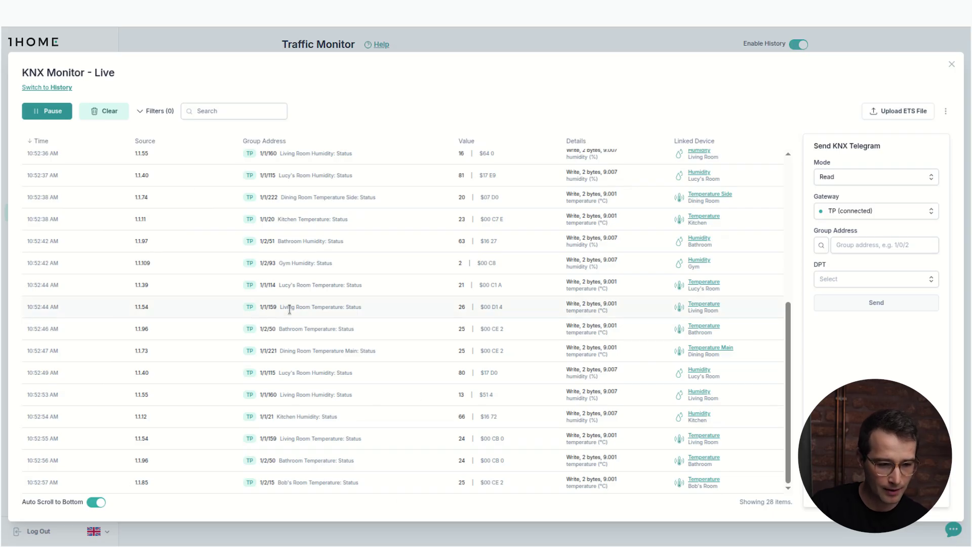
{"action": "left_click", "coordinate": [227, 112]}
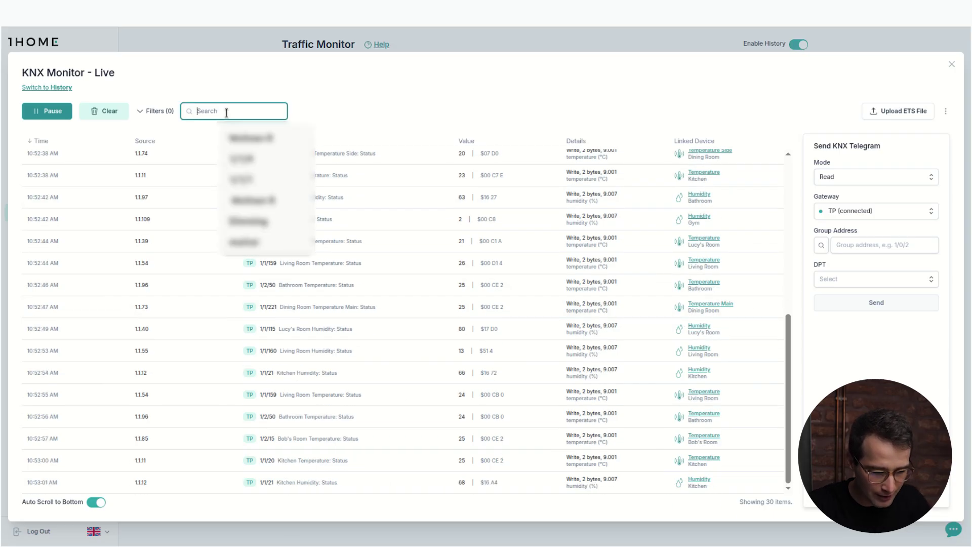
{"action": "type", "text": "1/1/221"}
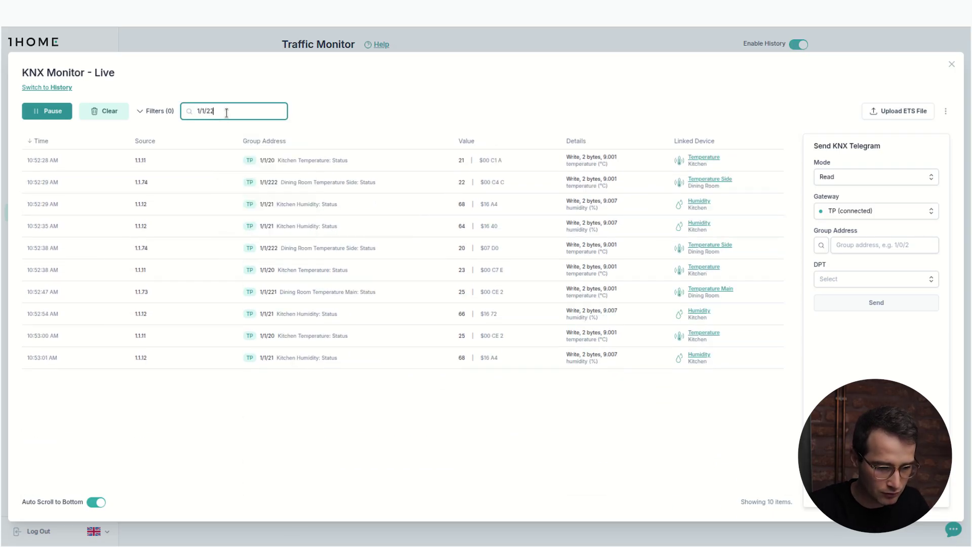
Clear the traffic search, then view the available device and group address filters and collapse them again
{"action": "key", "text": "BackSpace"}
{"action": "key", "text": "BackSpace"}
{"action": "key", "text": "BackSpace"}
{"action": "key", "text": "BackSpace"}
{"action": "key", "text": "BackSpace"}
{"action": "key", "text": "BackSpace"}
{"action": "key", "text": "BackSpace"}
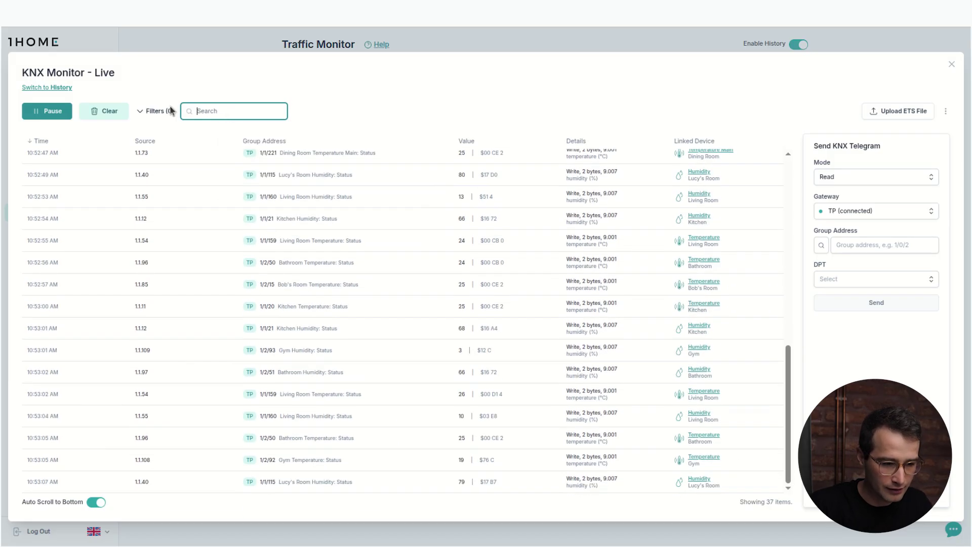
{"action": "left_click", "coordinate": [150, 111]}
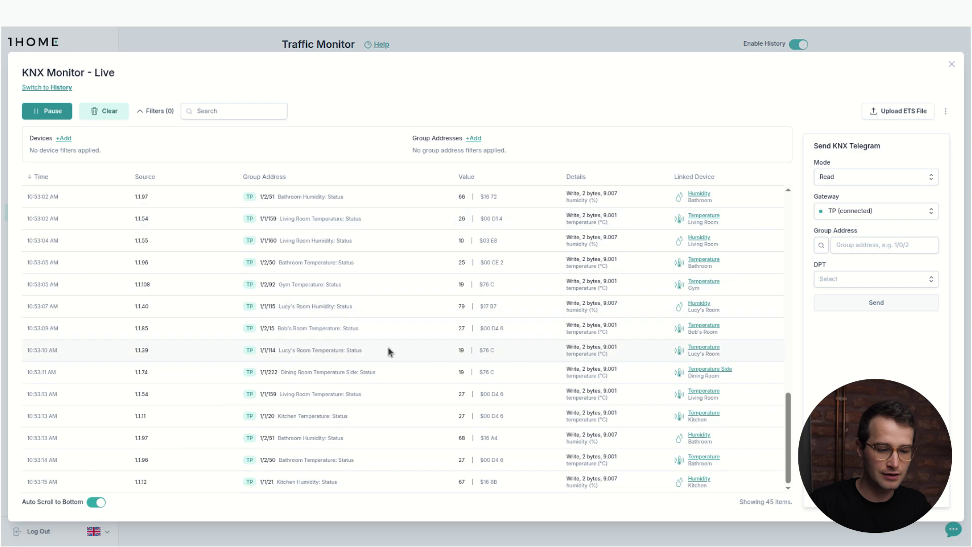
{"action": "left_click", "coordinate": [148, 111]}
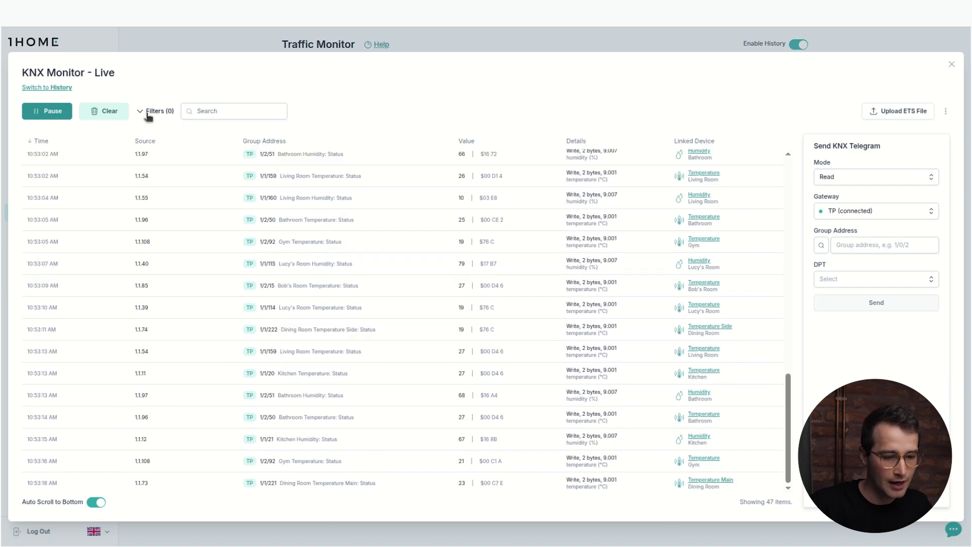
Pause and restart the live KNX traffic, then clear the recorded telegrams
{"action": "left_click", "coordinate": [42, 115]}
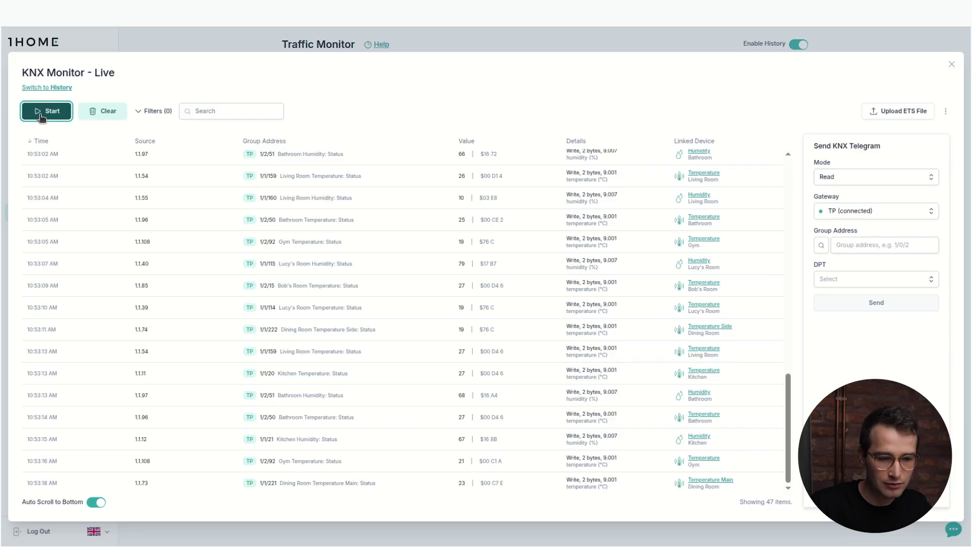
{"action": "left_click", "coordinate": [43, 114]}
{"action": "left_click", "coordinate": [108, 116]}
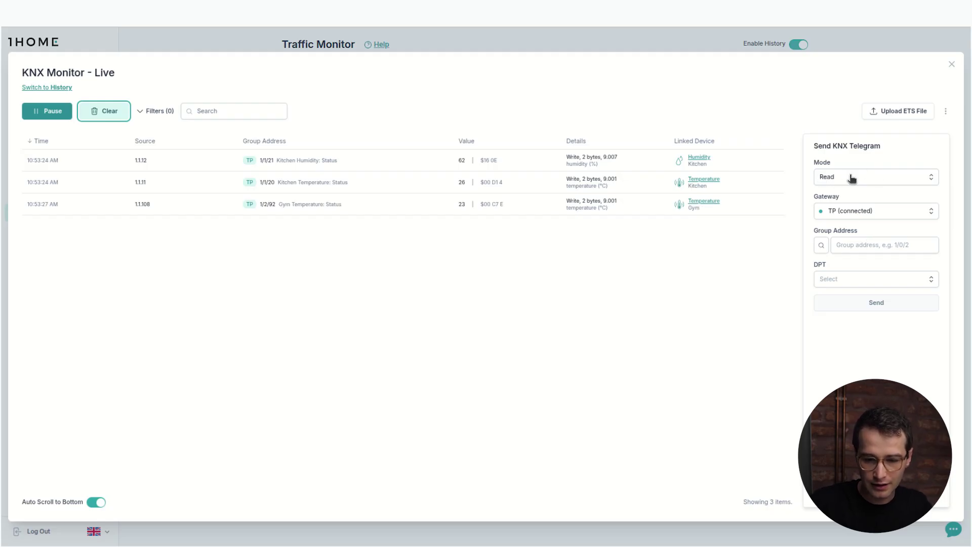
Send a read telegram to group address 1/1/2, the kitchen sink light's on/off status
{"action": "left_click", "coordinate": [848, 247]}
{"action": "type", "text": "1/"}
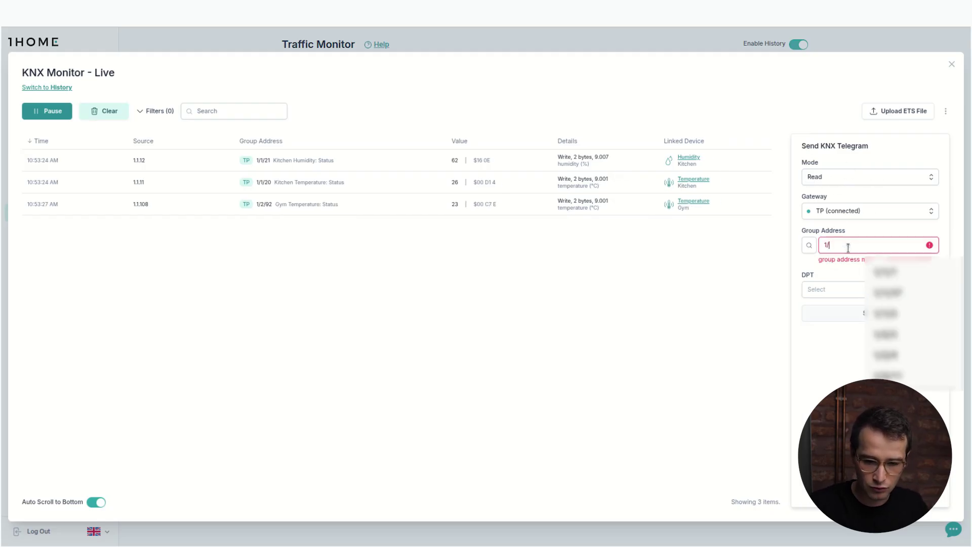
{"action": "type", "text": "1/2"}
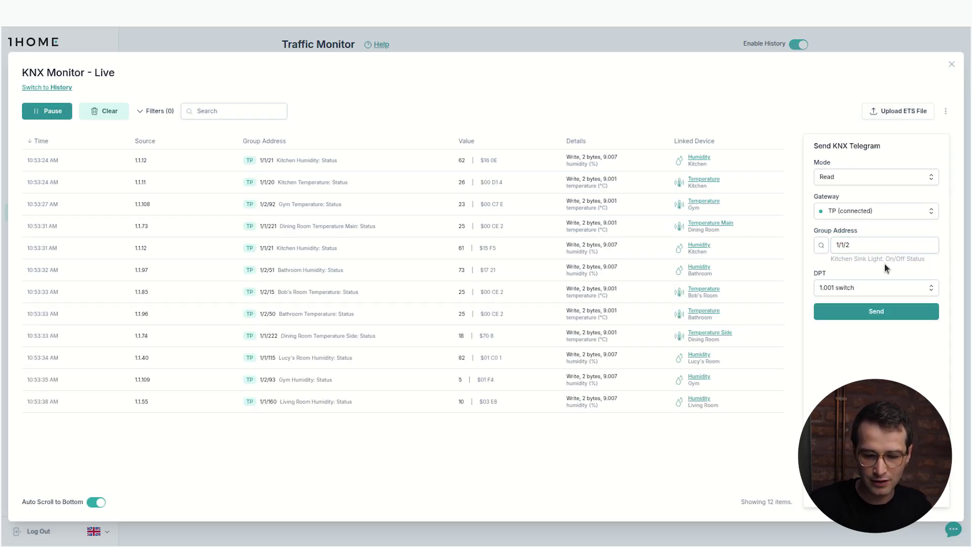
{"action": "left_click", "coordinate": [877, 313]}
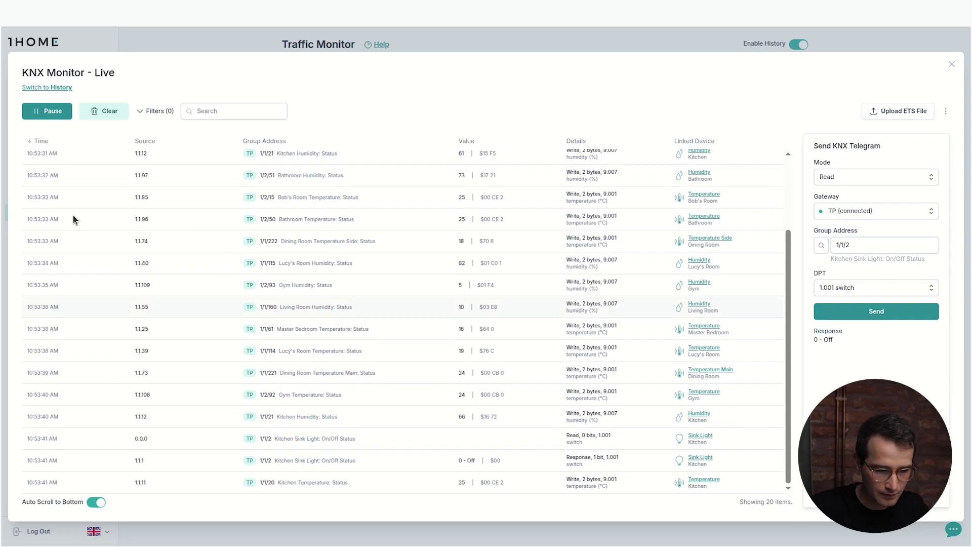
Pause the live KNX traffic, turn off automatic scrolling, and clear the telegram list
{"action": "left_click", "coordinate": [54, 112]}
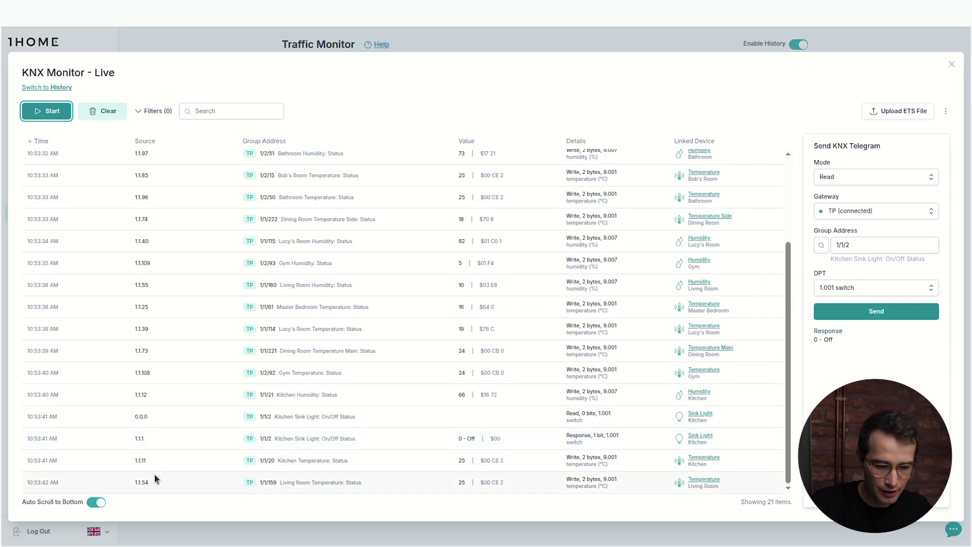
{"action": "left_click", "coordinate": [96, 502]}
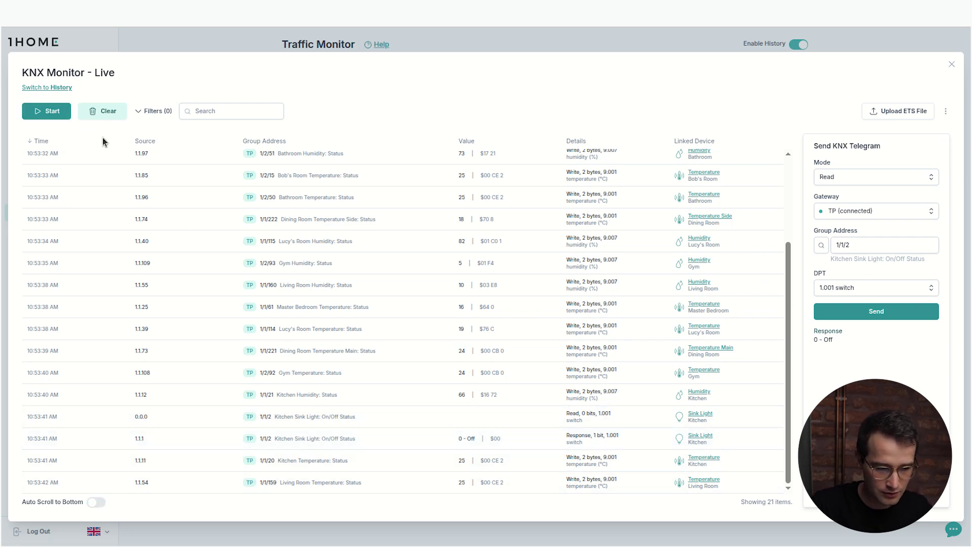
{"action": "left_click", "coordinate": [97, 112]}
Set up a write telegram for group address 1/1/1 with DPT 1.001 switch and value 1 - On
{"action": "left_click", "coordinate": [898, 245]}
{"action": "key", "text": "BackSpace"}
{"action": "type", "text": "1"}
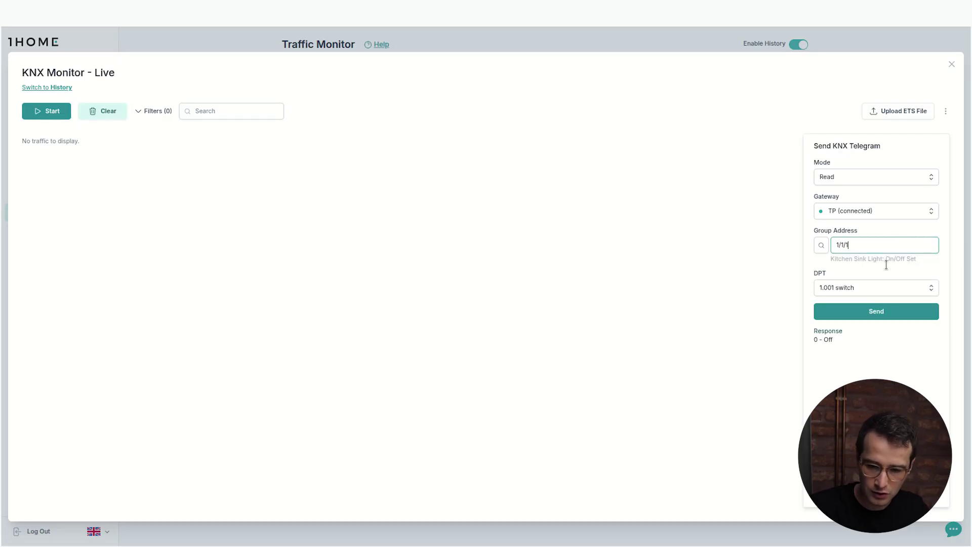
{"action": "left_click", "coordinate": [883, 291]}
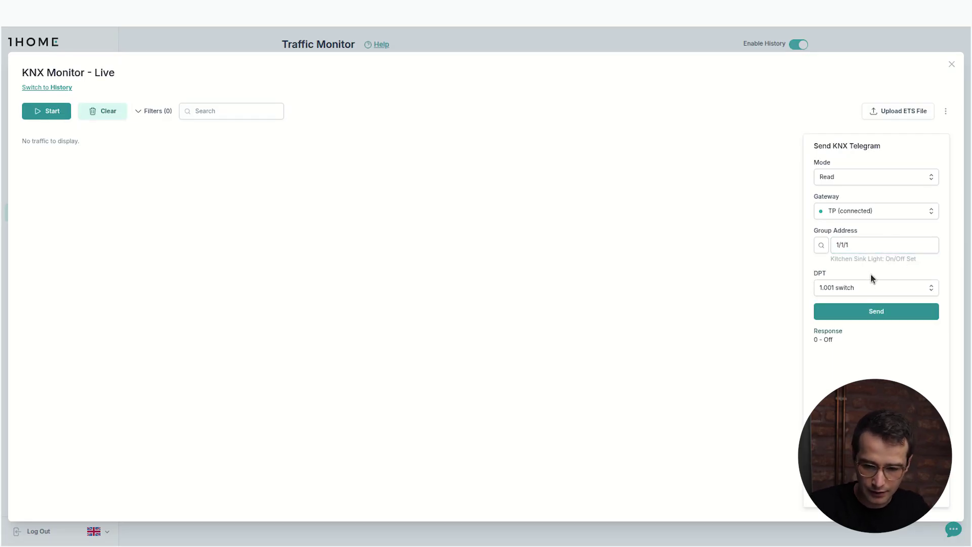
{"action": "left_click", "coordinate": [851, 178]}
{"action": "left_click", "coordinate": [842, 209]}
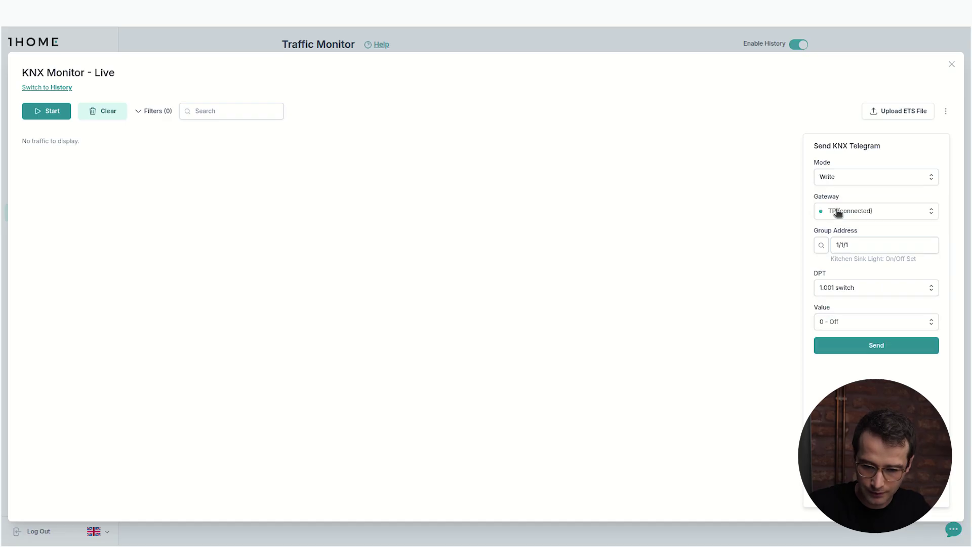
{"action": "left_click", "coordinate": [870, 321]}
{"action": "left_click", "coordinate": [838, 356]}
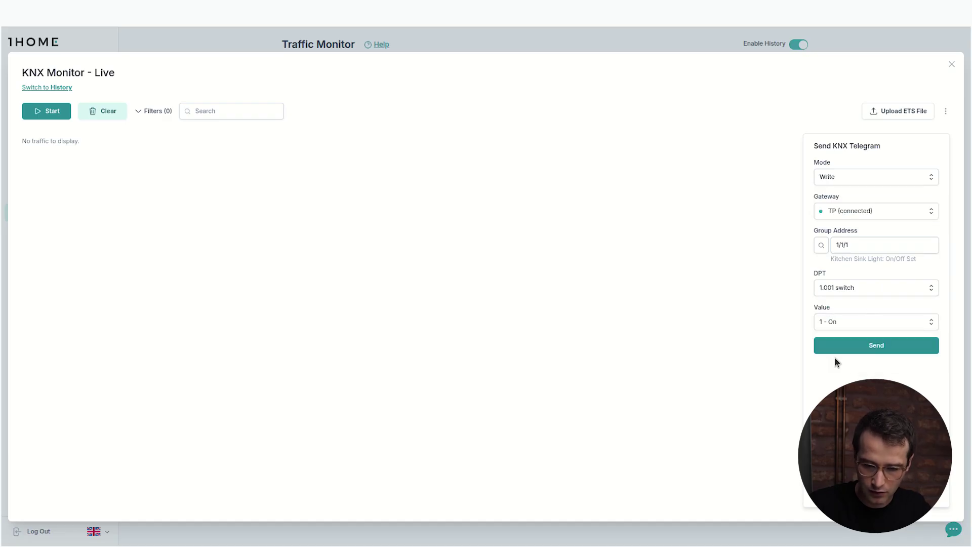
Restart the live traffic, send the prepared write telegram to the kitchen sink light, and pause the feed
{"action": "left_click", "coordinate": [47, 111]}
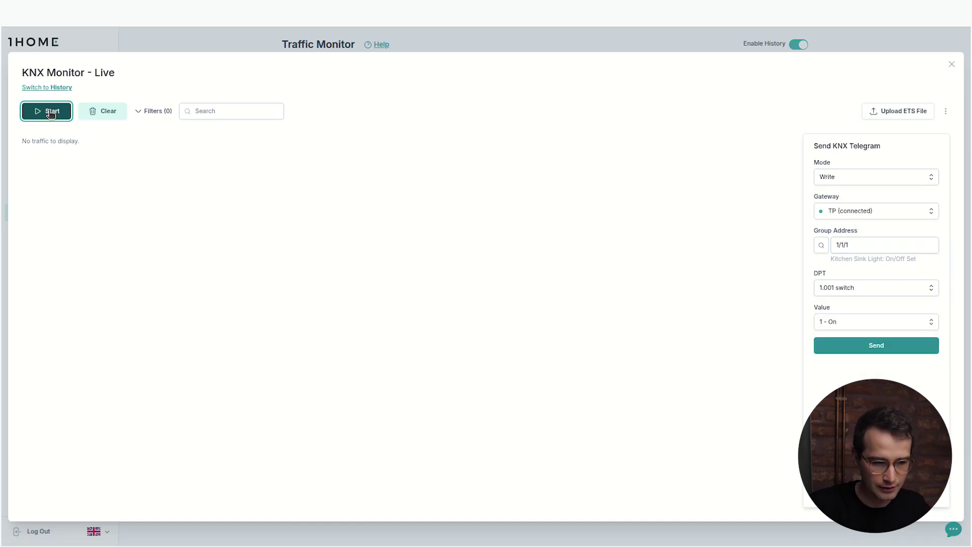
{"action": "left_click", "coordinate": [848, 352]}
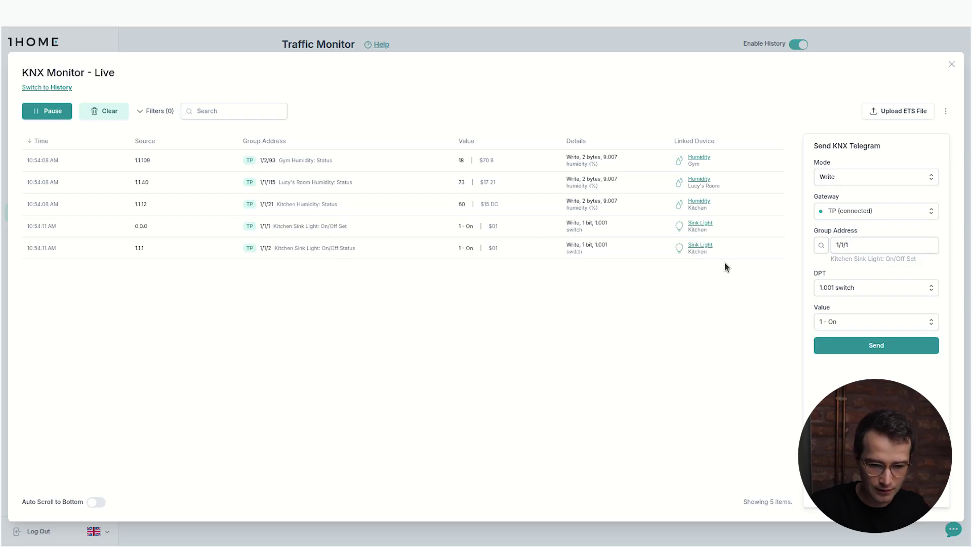
{"action": "left_click", "coordinate": [41, 112]}
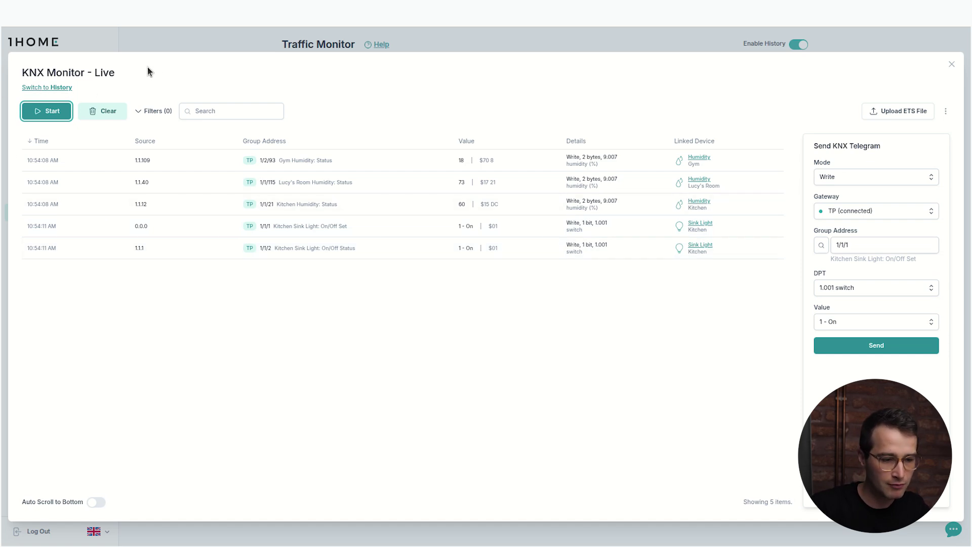
Switch to the KNX traffic history and confirm the 09/04/2025 date range starting at 10:31
{"action": "left_click", "coordinate": [34, 88]}
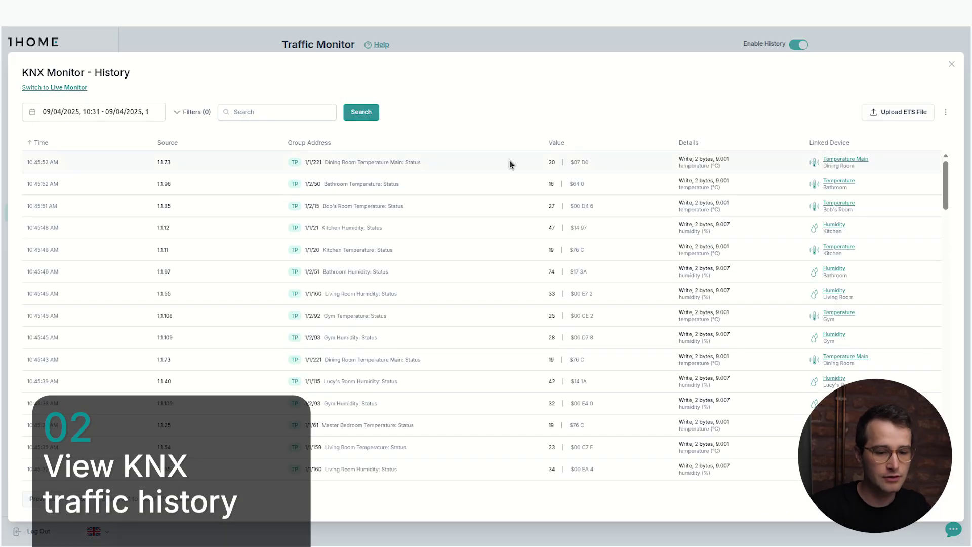
{"action": "left_click", "coordinate": [89, 113]}
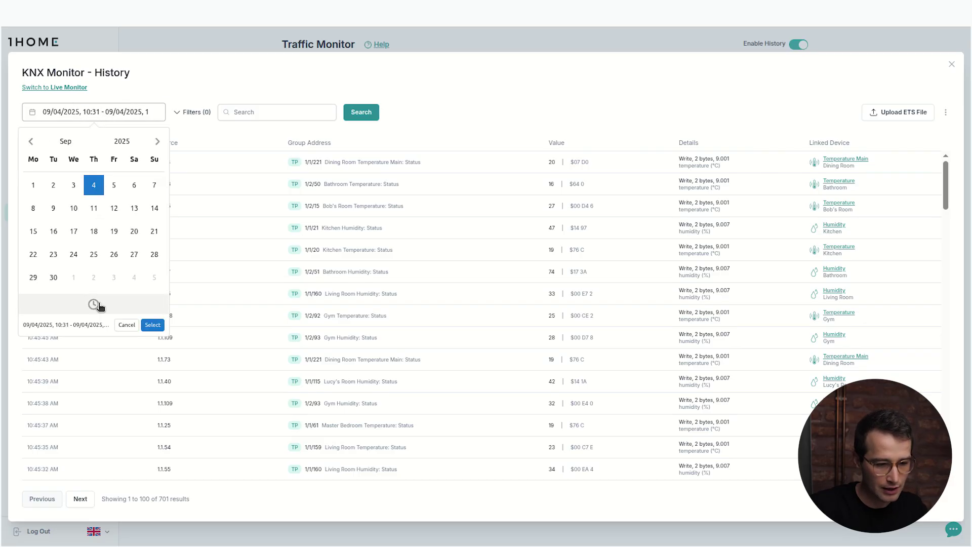
{"action": "left_click", "coordinate": [153, 325]}
Add a group address filter for 1/1/2 on the TP gateway and run the history search
{"action": "left_click", "coordinate": [190, 114]}
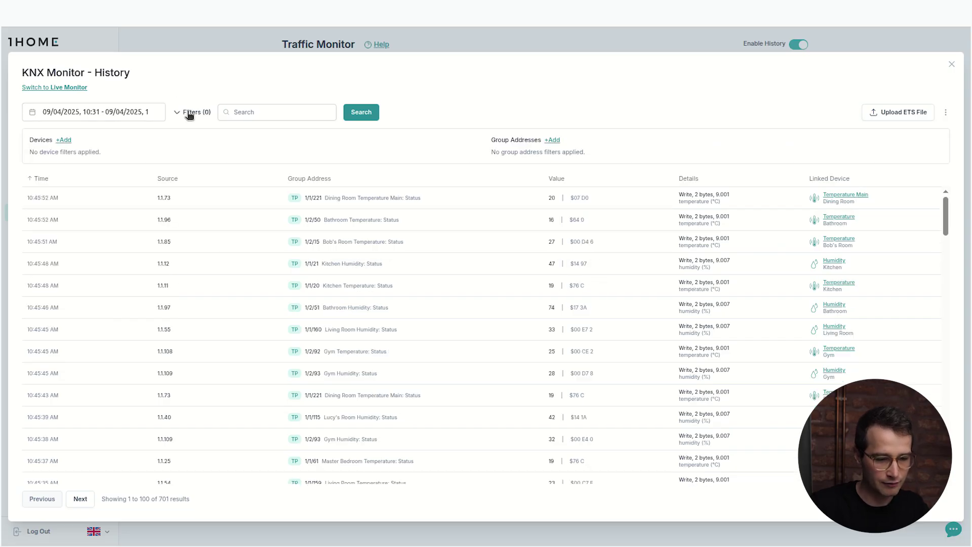
{"action": "left_click", "coordinate": [553, 140]}
{"action": "left_click", "coordinate": [460, 303]}
{"action": "type", "text": "1/1"}
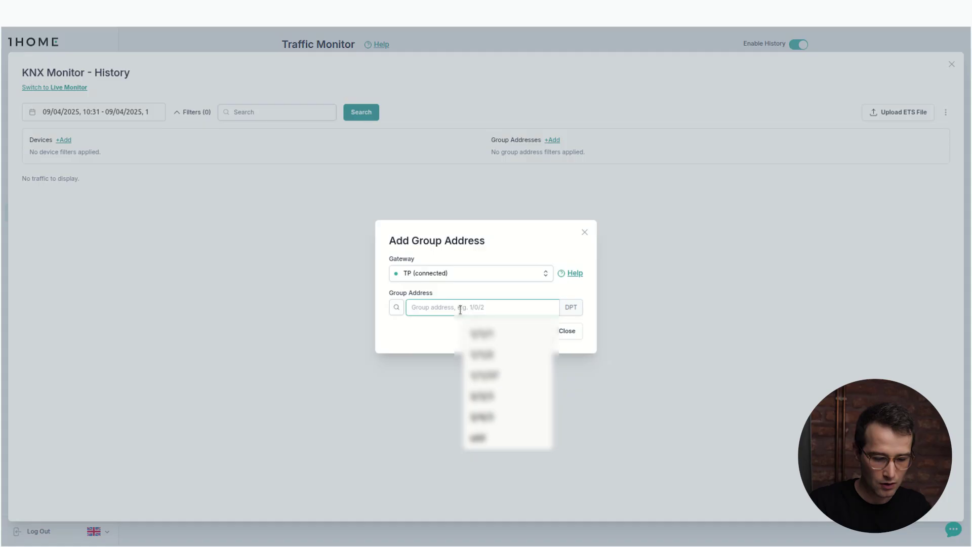
{"action": "type", "text": "/2"}
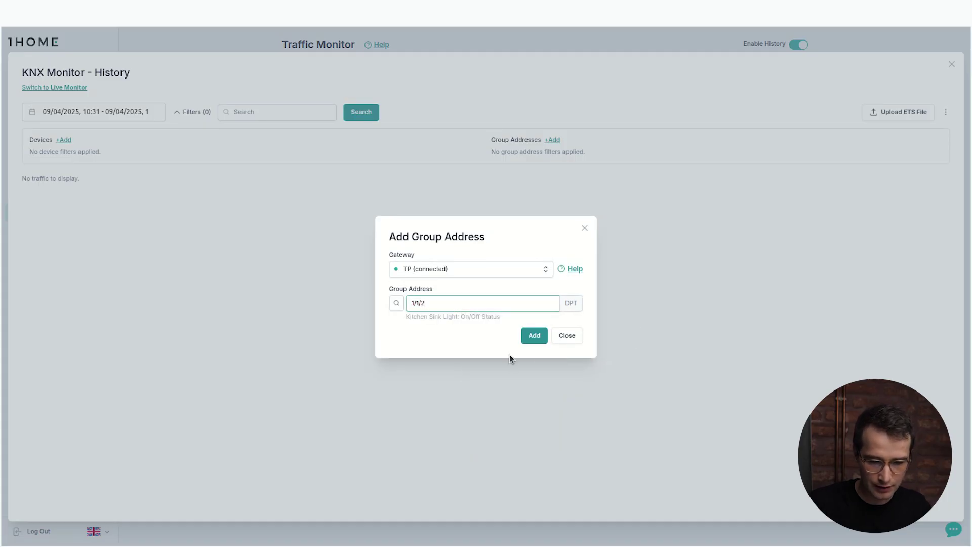
{"action": "left_click", "coordinate": [534, 336]}
{"action": "left_click", "coordinate": [357, 117]}
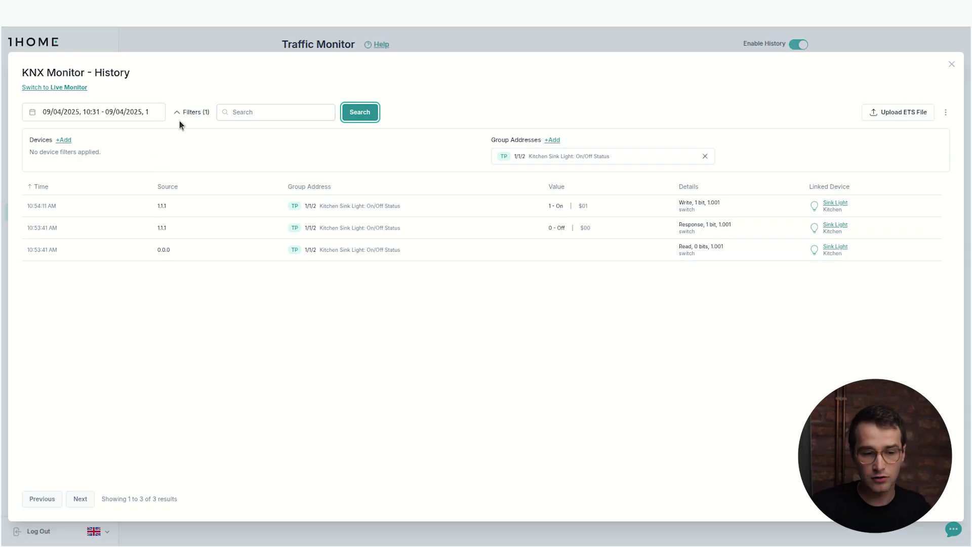
Close the KNX history and open the live System Monitor with automatic scrolling turned off
{"action": "left_click", "coordinate": [954, 65]}
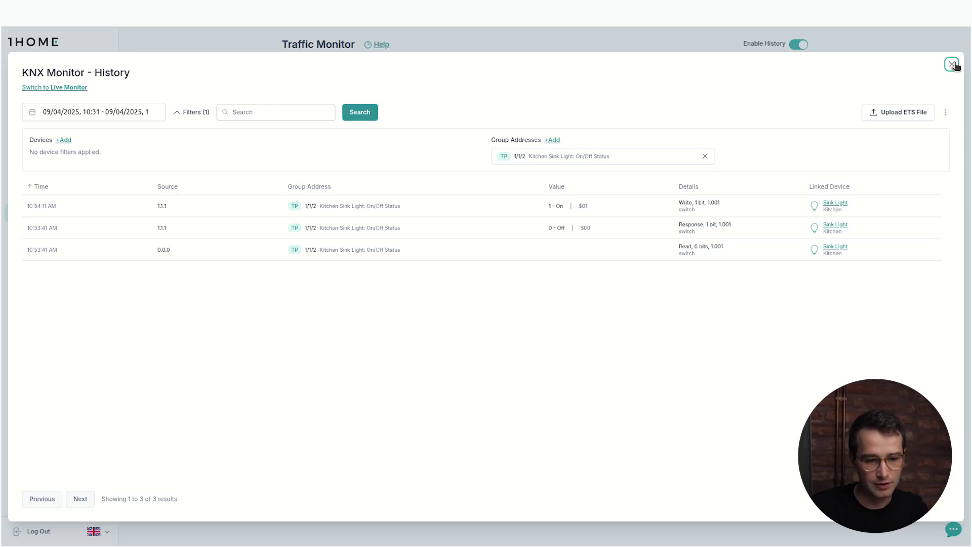
{"action": "triple_click", "coordinate": [339, 131]}
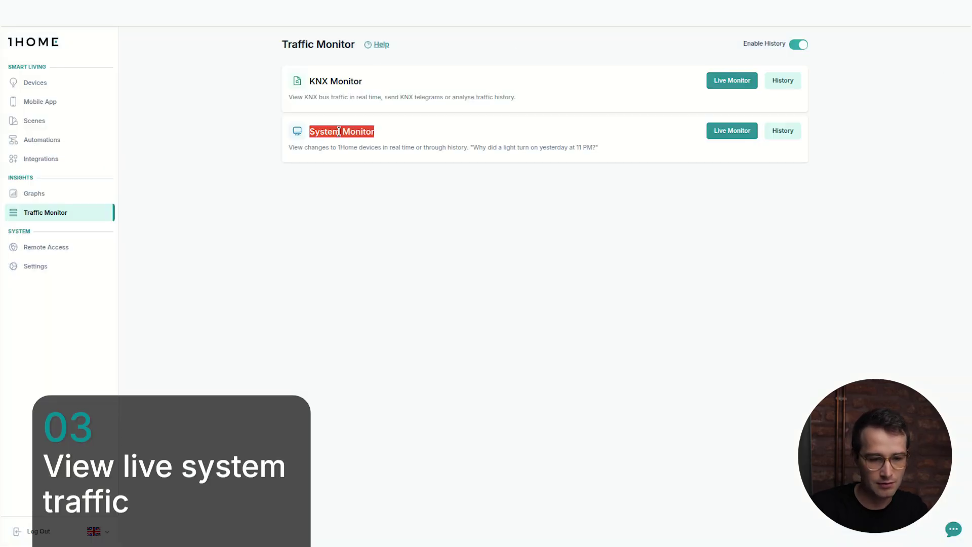
{"action": "left_click", "coordinate": [736, 133]}
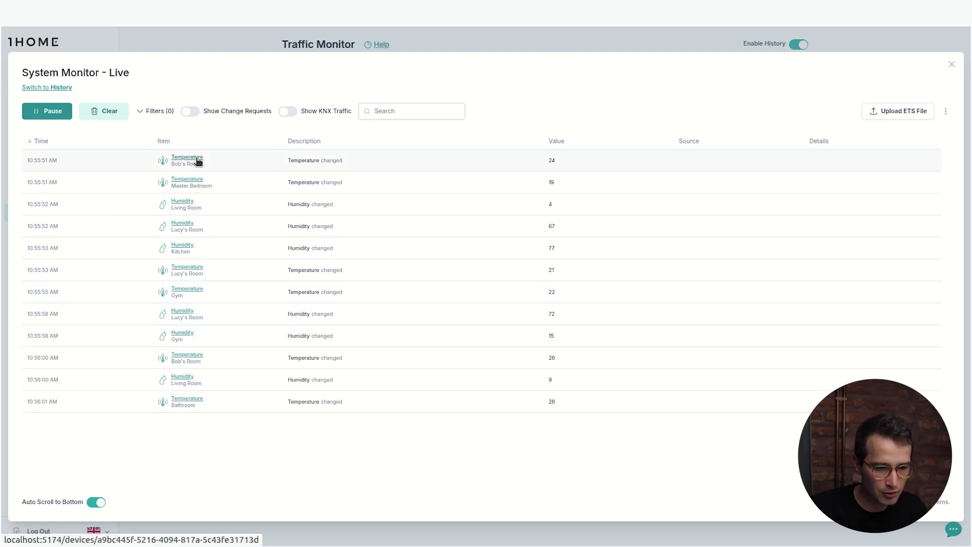
{"action": "left_click", "coordinate": [98, 501]}
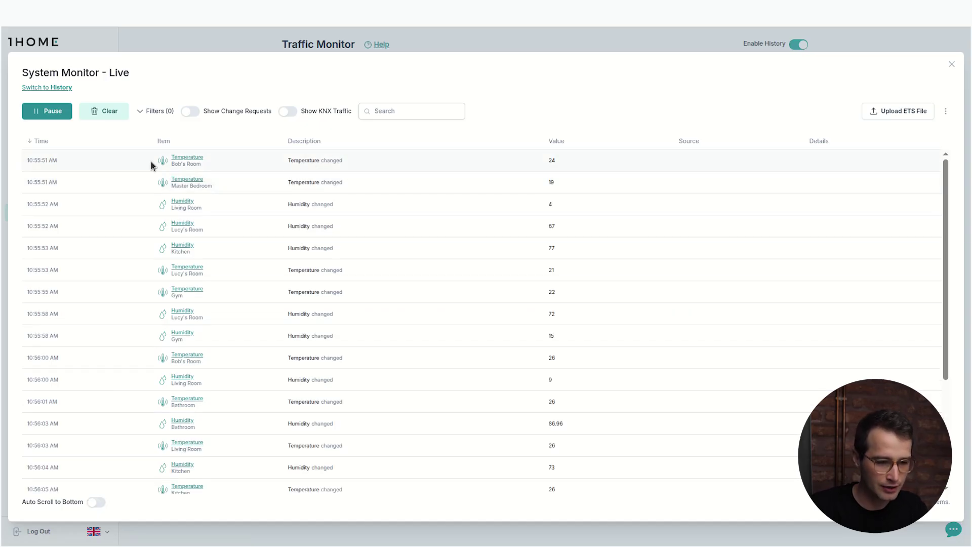
Show KNX traffic alongside the system changes, pause the live feed, and hide the KNX traffic again
{"action": "left_click", "coordinate": [289, 112]}
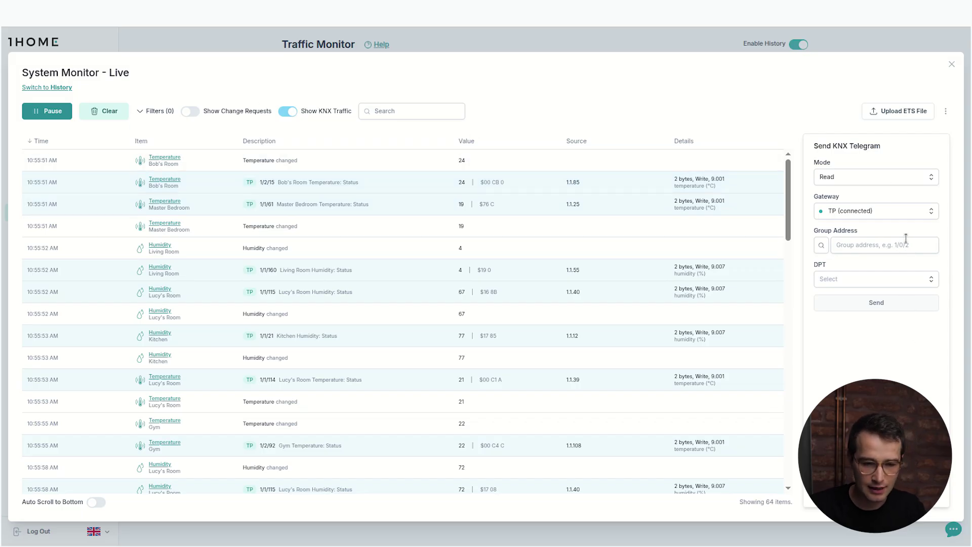
{"action": "left_click", "coordinate": [46, 113]}
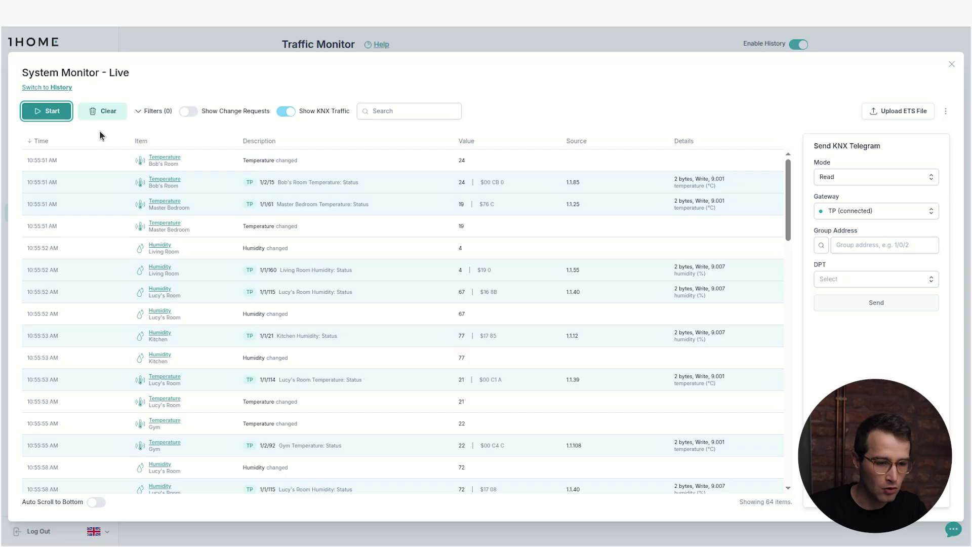
{"action": "left_click", "coordinate": [292, 116]}
{"action": "left_click", "coordinate": [292, 116]}
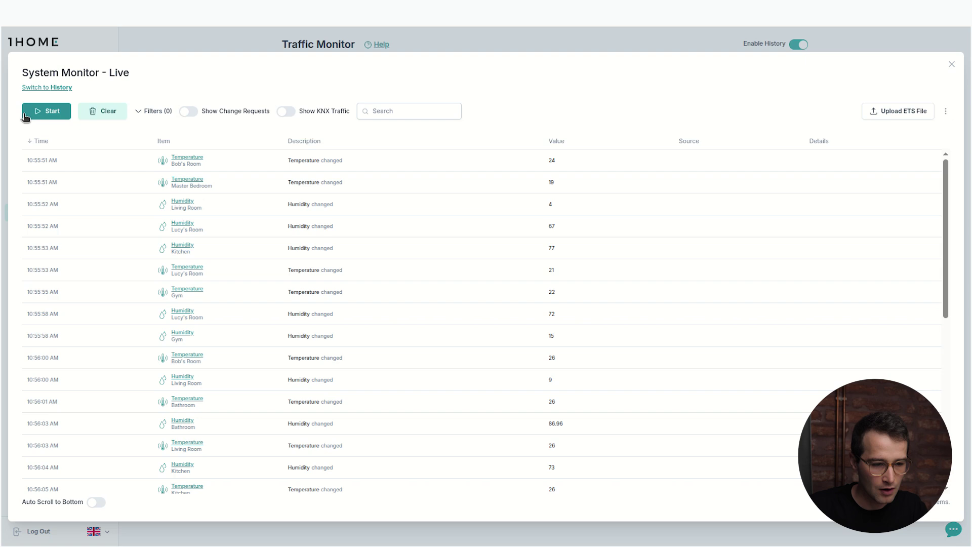
Clear the system monitor list, enable showing change requests, and restart the live feed
{"action": "left_click", "coordinate": [102, 112]}
{"action": "left_click", "coordinate": [189, 116]}
{"action": "left_click", "coordinate": [189, 116]}
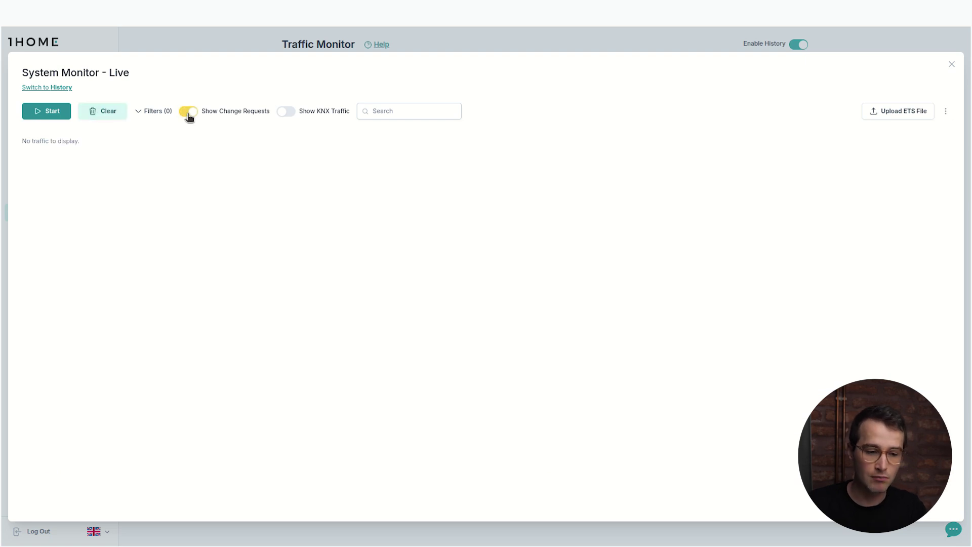
{"action": "left_click", "coordinate": [38, 119]}
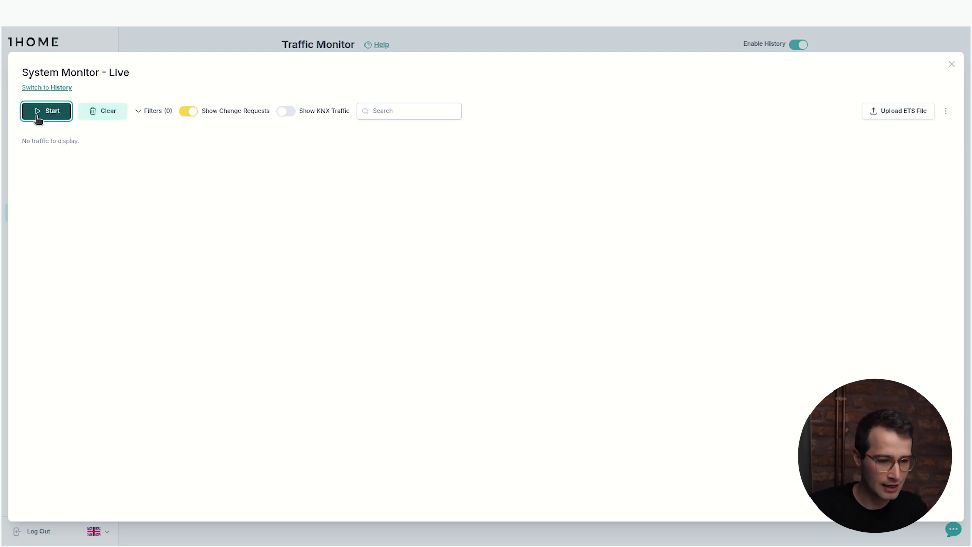
Add a device filter for the Kitchen's Sink Light to the live system monitor and start the live feed
{"action": "left_click", "coordinate": [147, 112]}
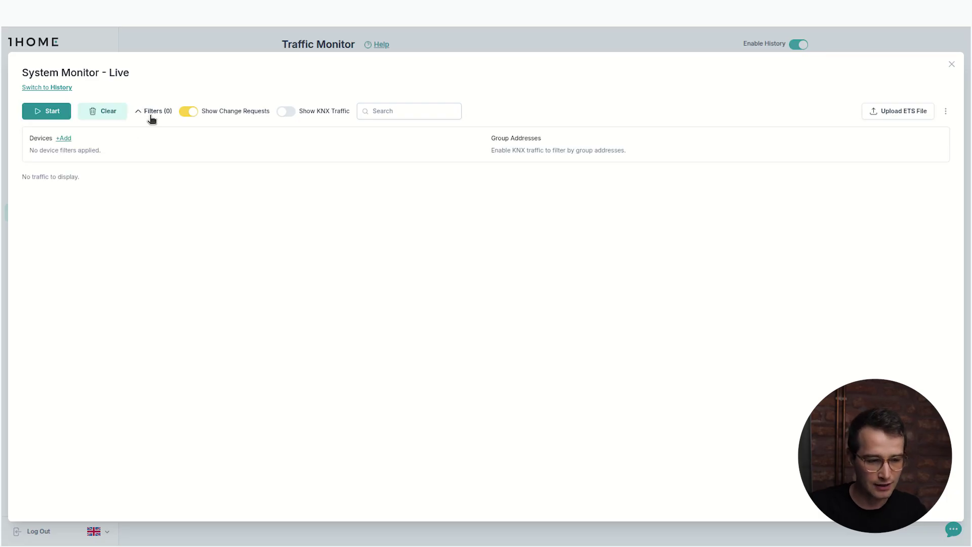
{"action": "left_click", "coordinate": [64, 138]}
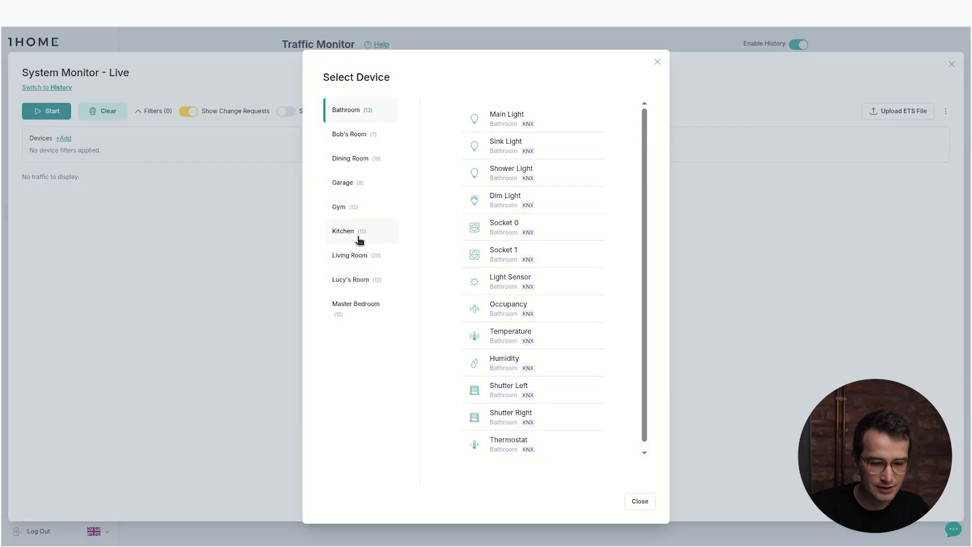
{"action": "left_click", "coordinate": [359, 239]}
{"action": "left_click", "coordinate": [571, 121]}
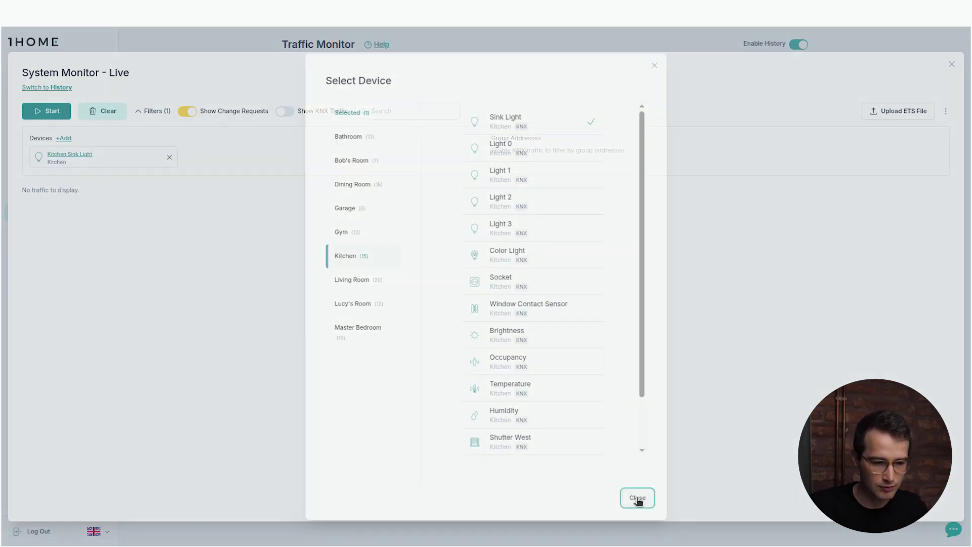
{"action": "left_click", "coordinate": [640, 501]}
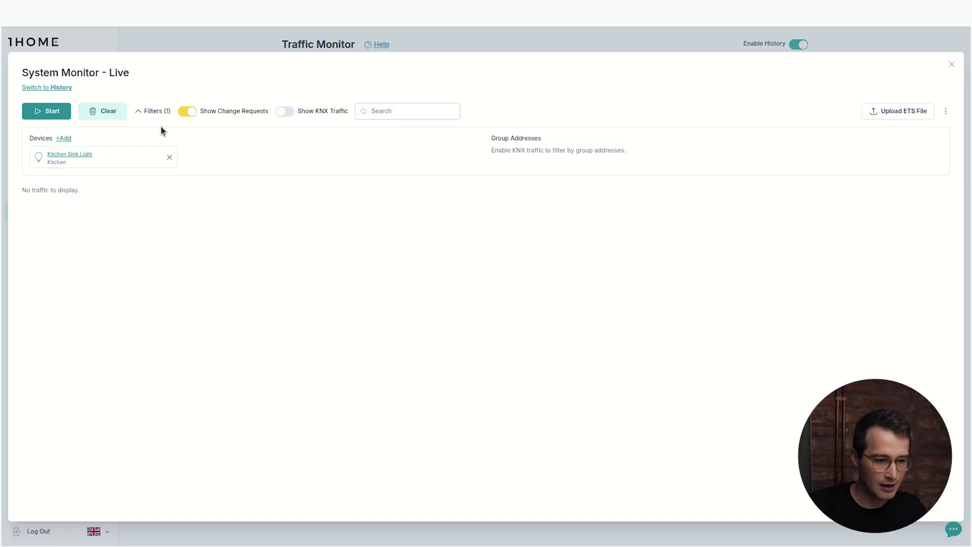
{"action": "left_click", "coordinate": [54, 118]}
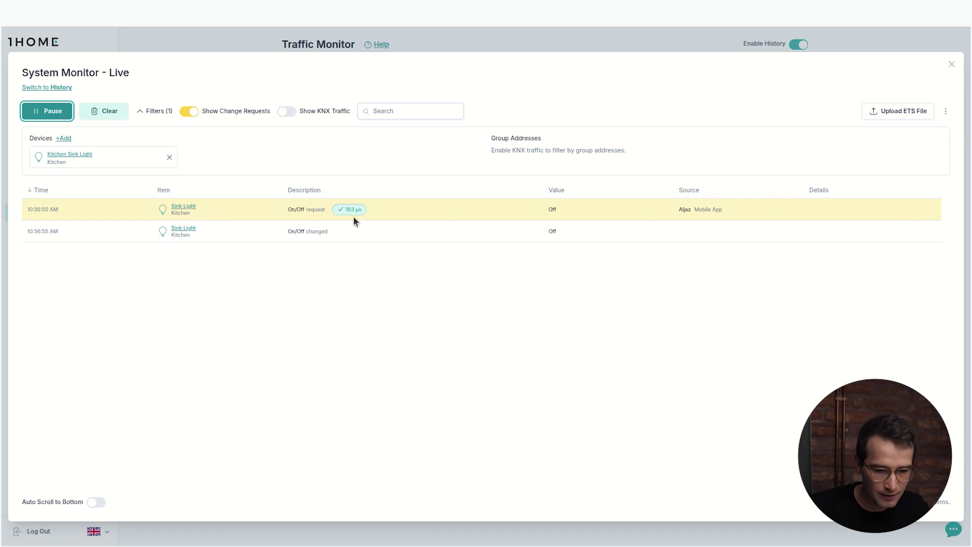
Show KNX traffic alongside the Kitchen Sink Light's changes and change requests in the live monitor
{"action": "left_click", "coordinate": [719, 216]}
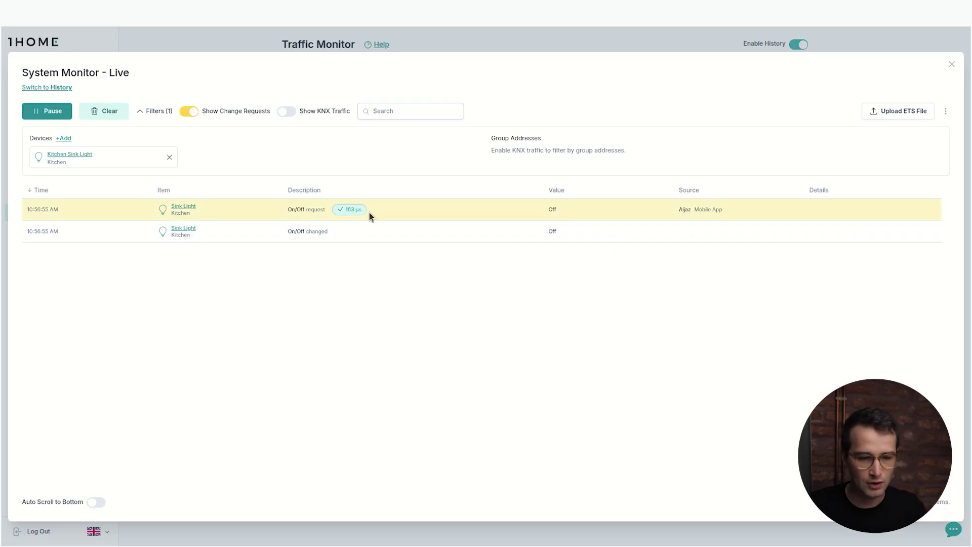
{"action": "left_click", "coordinate": [288, 115]}
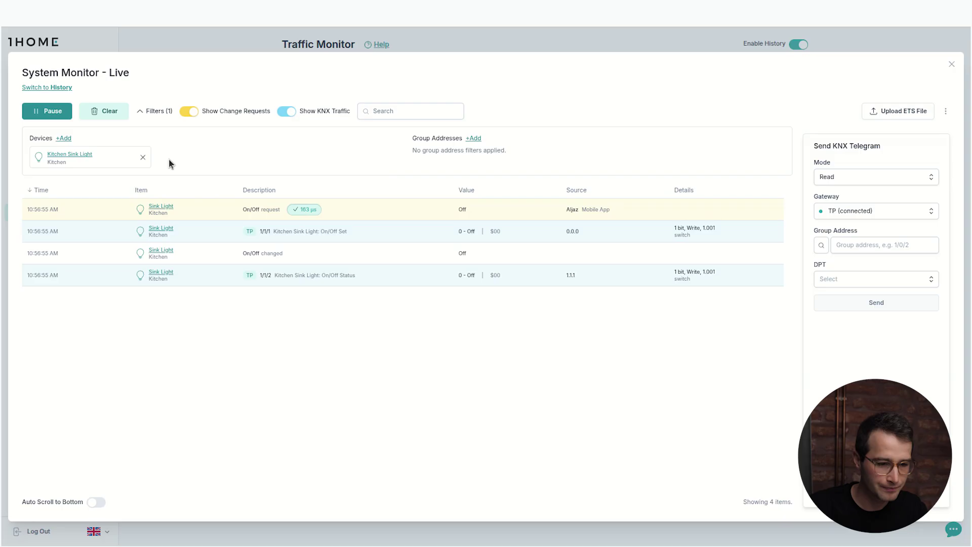
Switch the System Monitor to history and search the Kitchen Sink Light's entries with change requests and KNX traffic hidden
{"action": "left_click", "coordinate": [56, 88]}
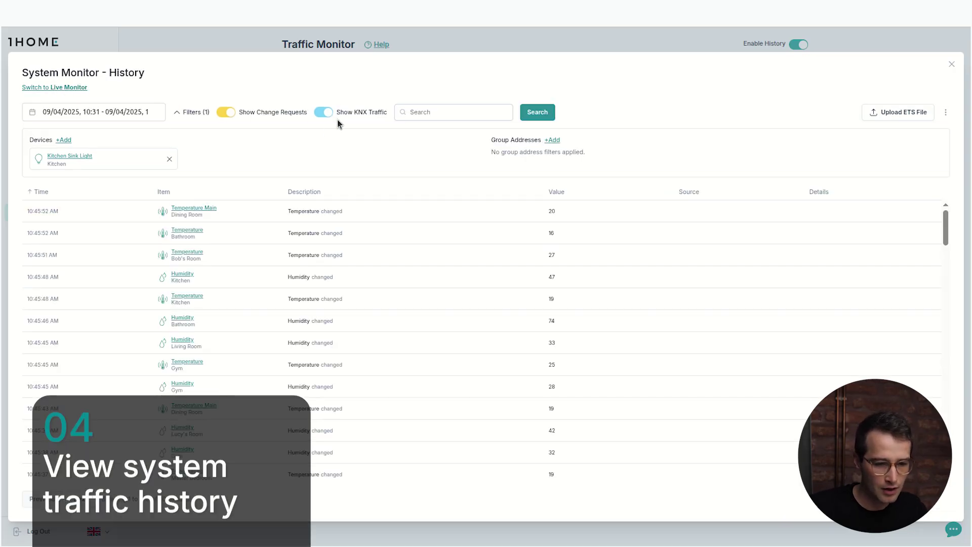
{"action": "left_click", "coordinate": [325, 112]}
{"action": "left_click", "coordinate": [226, 112]}
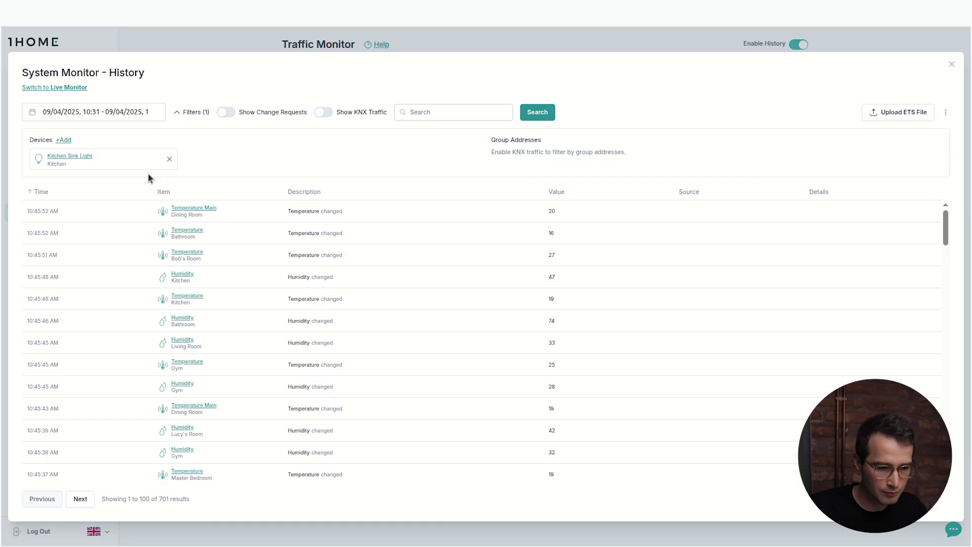
{"action": "left_click", "coordinate": [539, 112]}
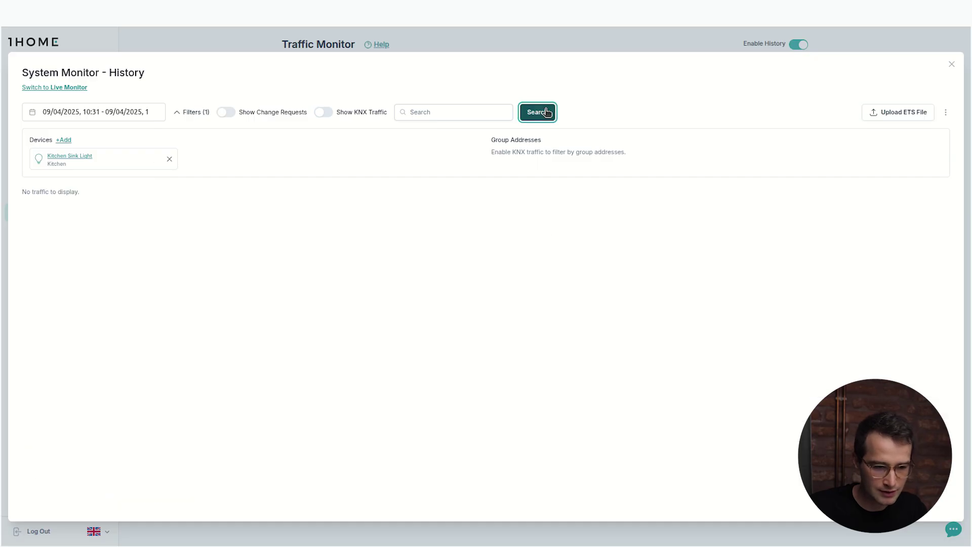
Extend the end of the history time range, keeping its start at 09/04/2025, 10:31, and rerun the search
{"action": "left_click", "coordinate": [74, 114]}
{"action": "left_click", "coordinate": [93, 185]}
{"action": "left_click", "coordinate": [93, 185]}
{"action": "left_click", "coordinate": [93, 304]}
{"action": "left_click", "coordinate": [128, 236]}
{"action": "left_click", "coordinate": [128, 236]}
{"action": "left_click", "coordinate": [129, 237]}
{"action": "left_click", "coordinate": [129, 238]}
{"action": "left_click", "coordinate": [129, 237]}
{"action": "left_click", "coordinate": [153, 324]}
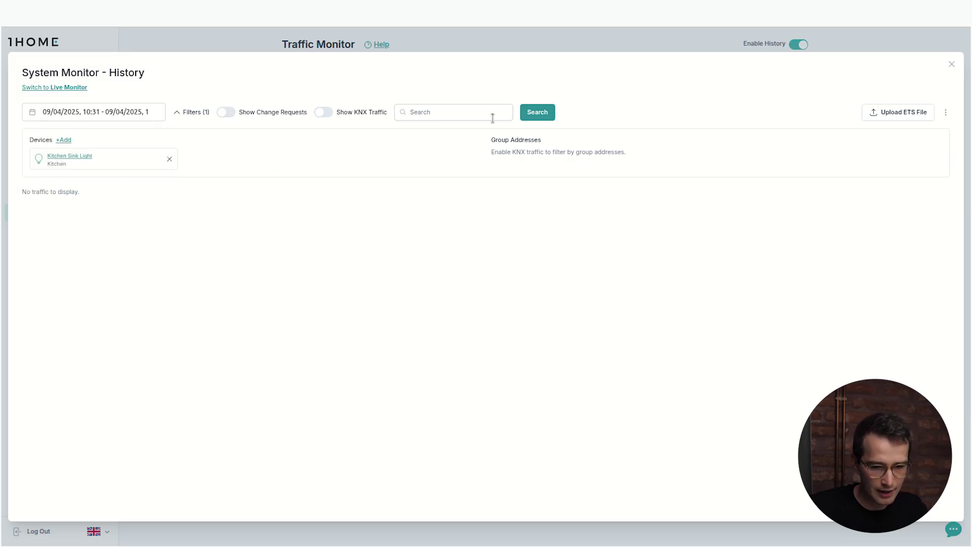
{"action": "left_click", "coordinate": [537, 112]}
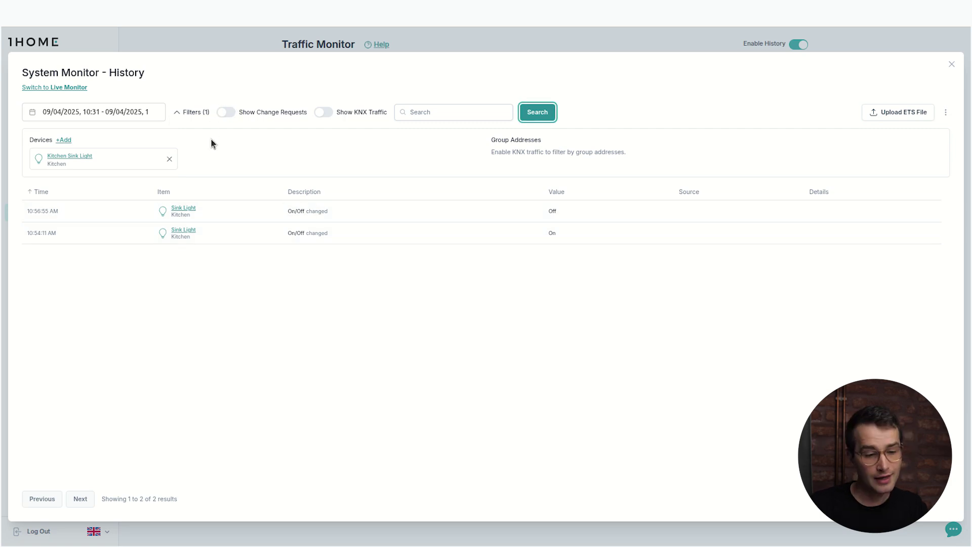
Include change requests in the Kitchen Sink Light's history and rerun the search
{"action": "left_click", "coordinate": [226, 112]}
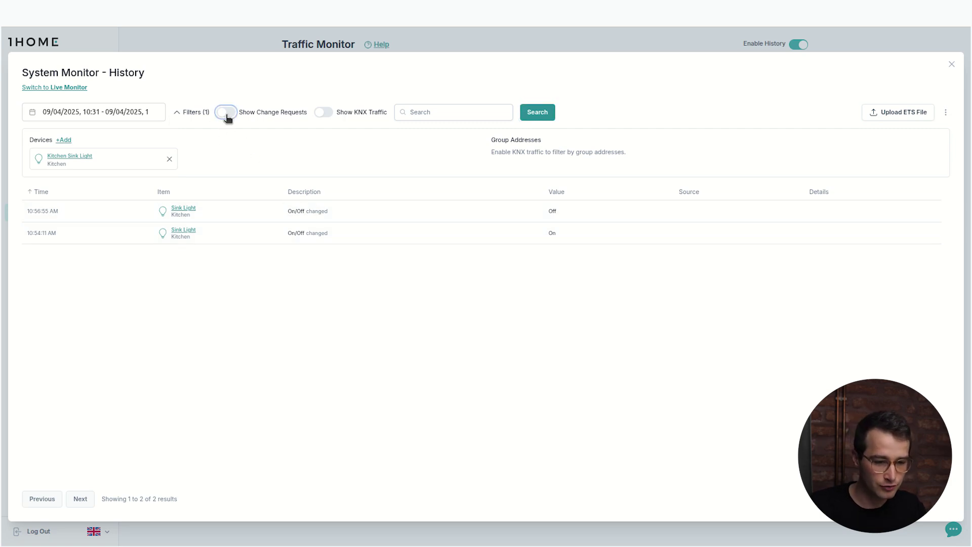
{"action": "left_click", "coordinate": [546, 115]}
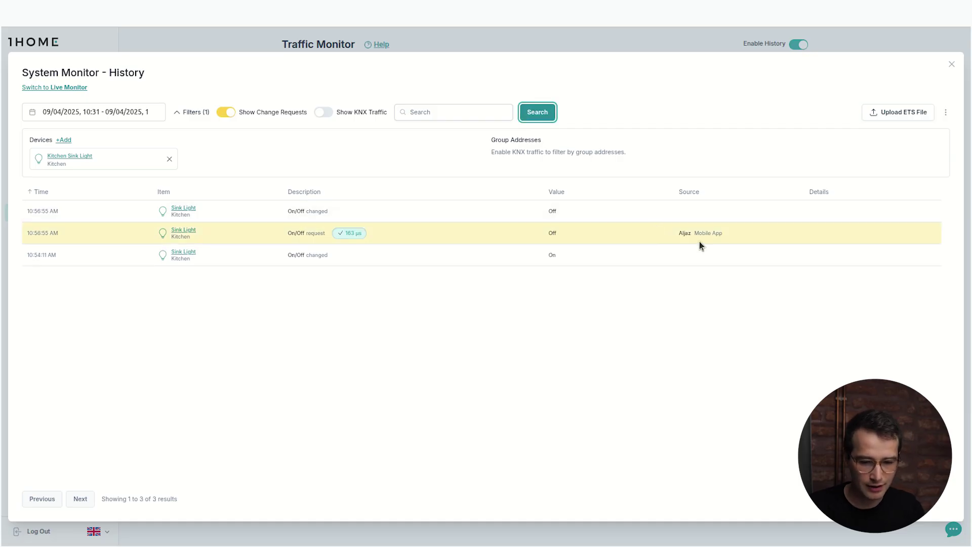